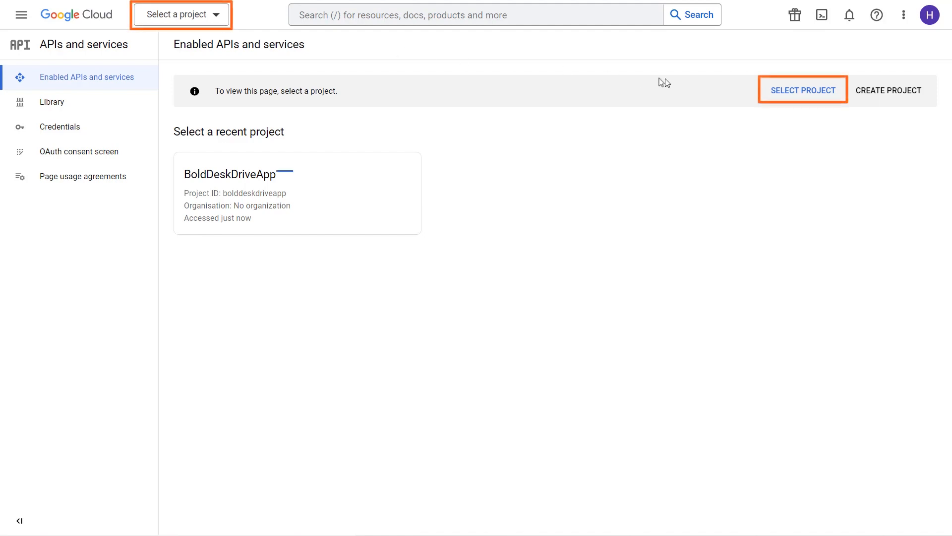
Create a new project named BoldDesk-GoogleDrive App with No organisation as its location.
left_click(801, 94)
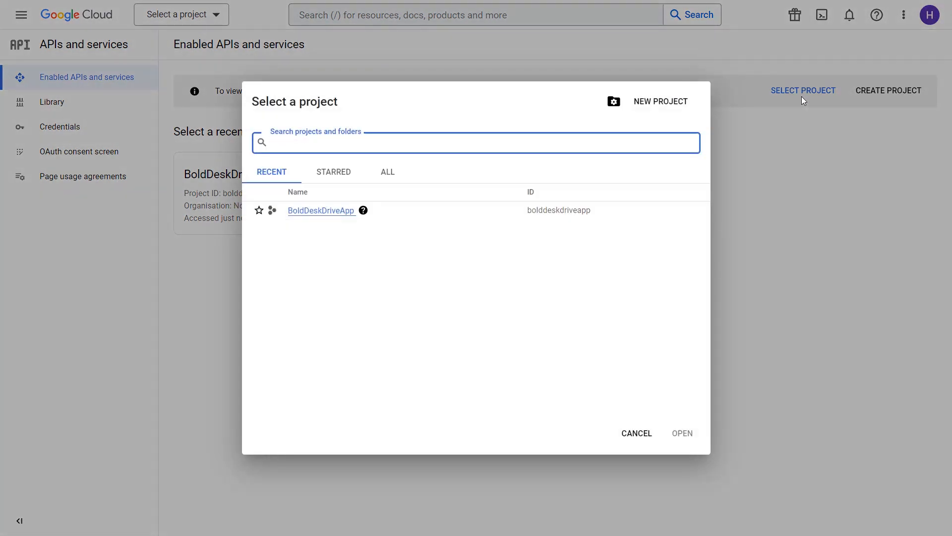
left_click(658, 105)
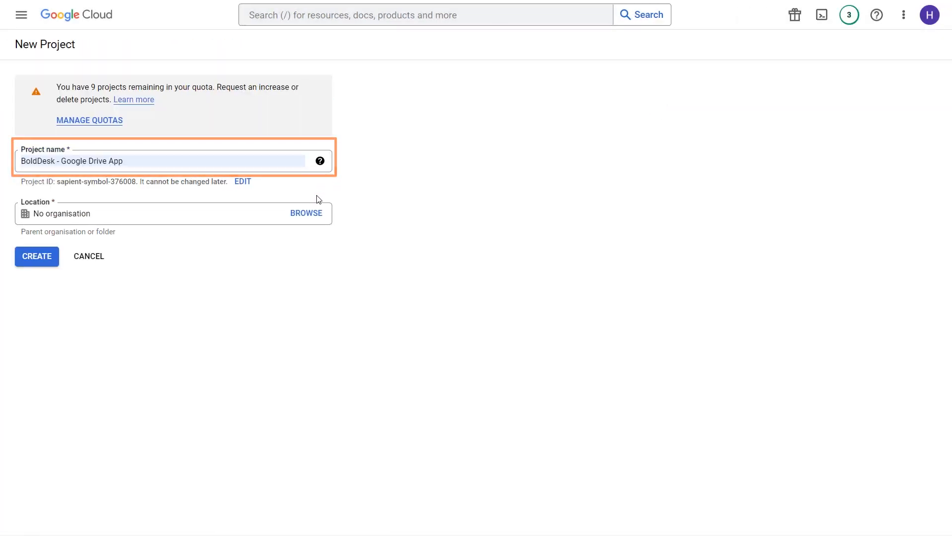
left_click(308, 214)
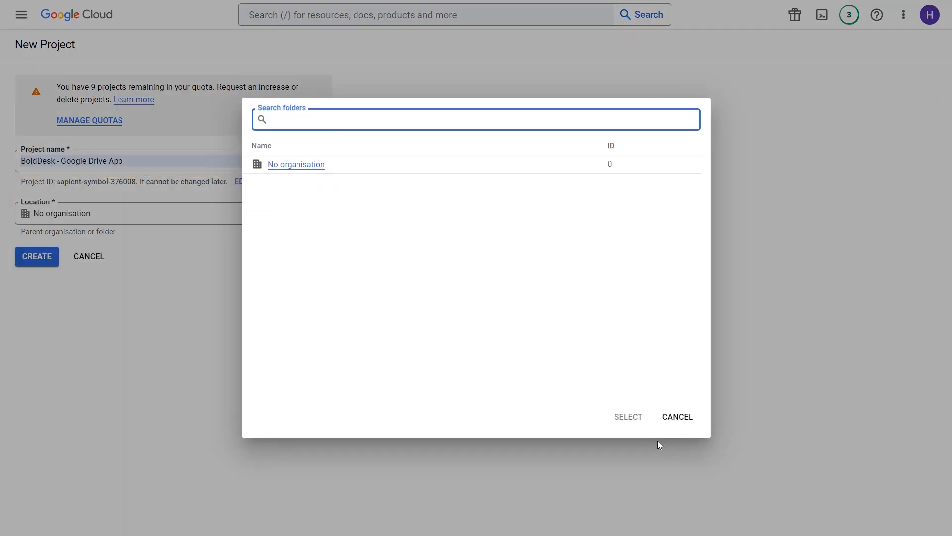
left_click(305, 164)
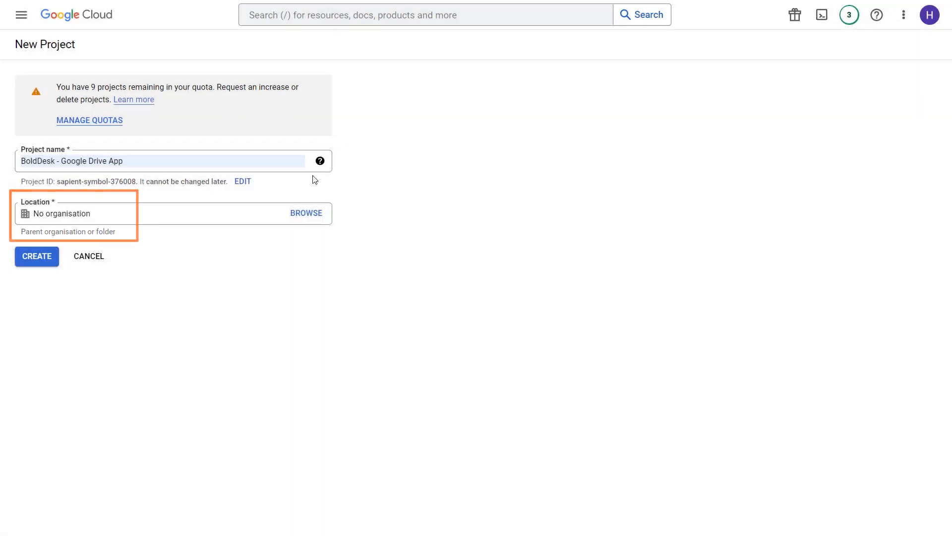
left_click(37, 256)
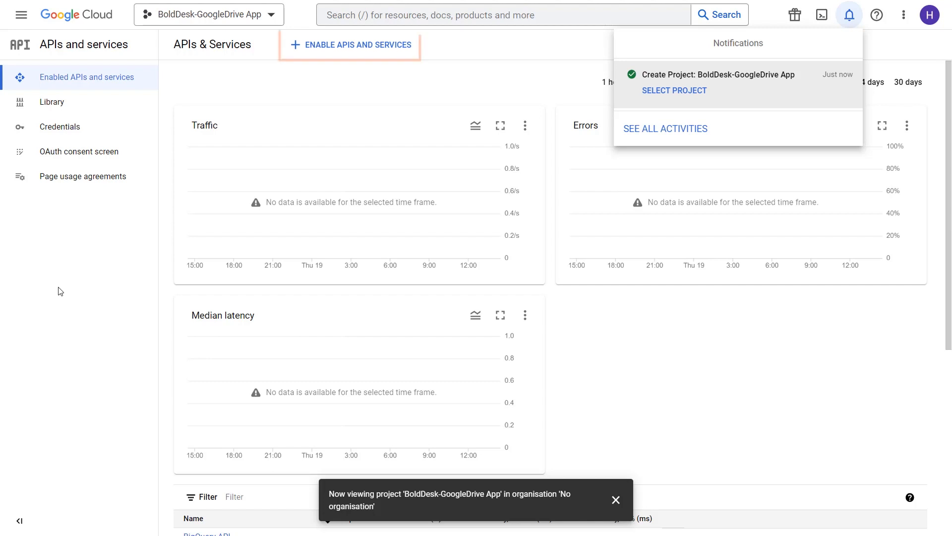
Search the API library for Google Drive API and enable the Google Picker API for the project.
left_click(357, 50)
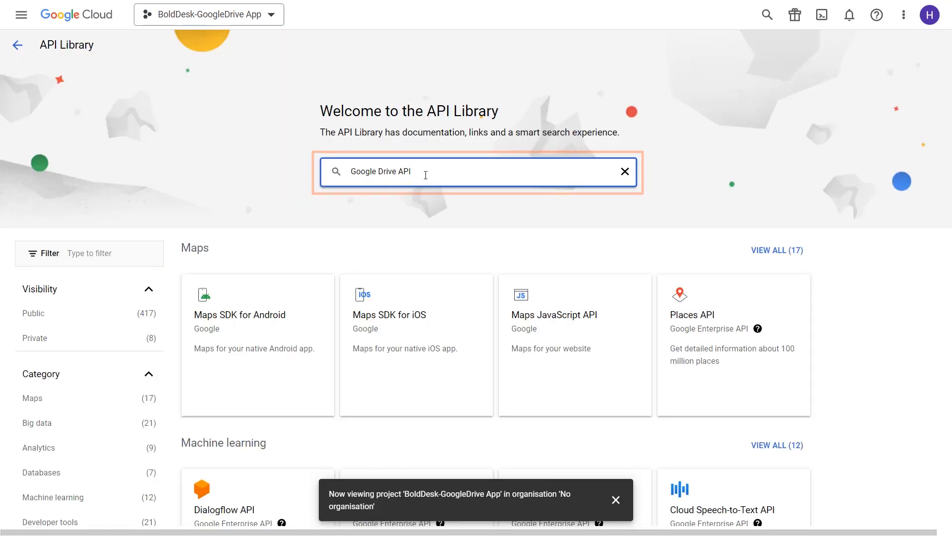
key("Return")
left_click(312, 158)
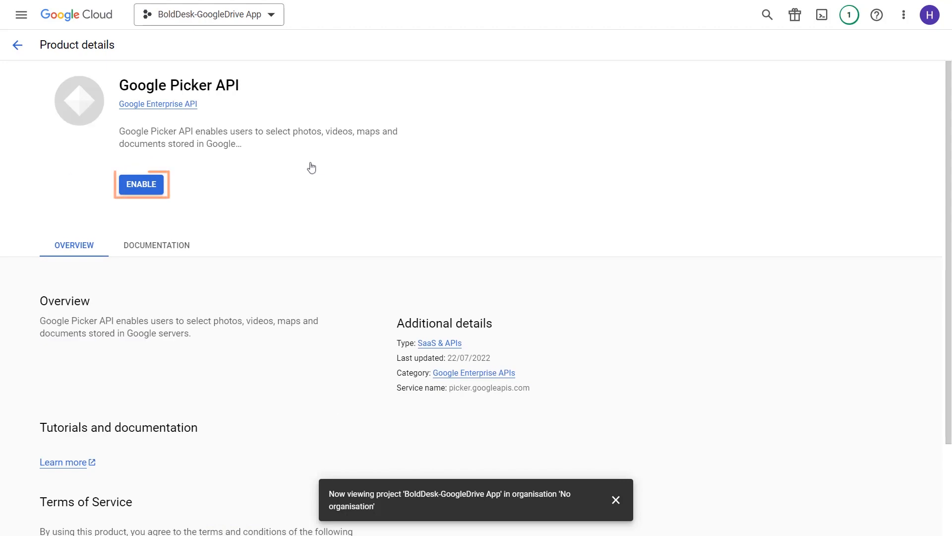
left_click(141, 184)
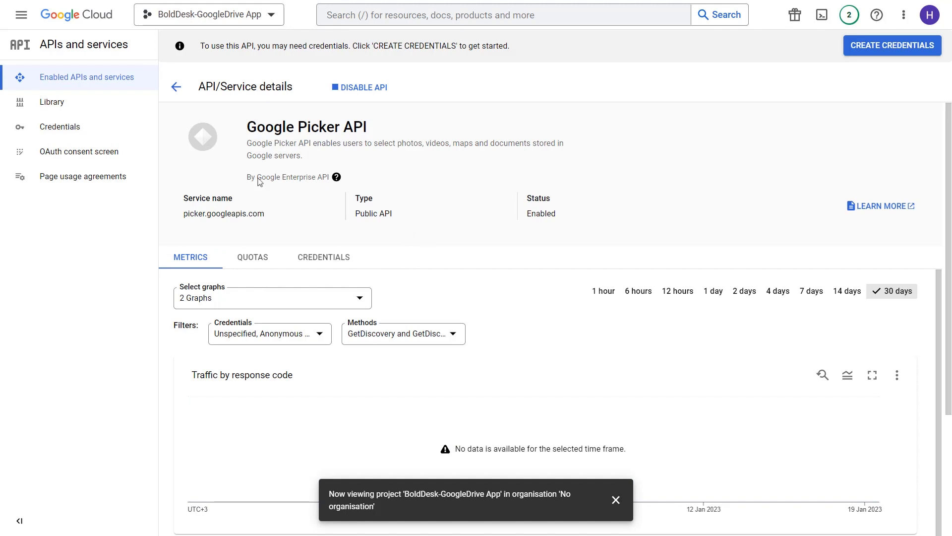
Create an API key credential for the project and copy the generated key to the clipboard.
left_click(83, 131)
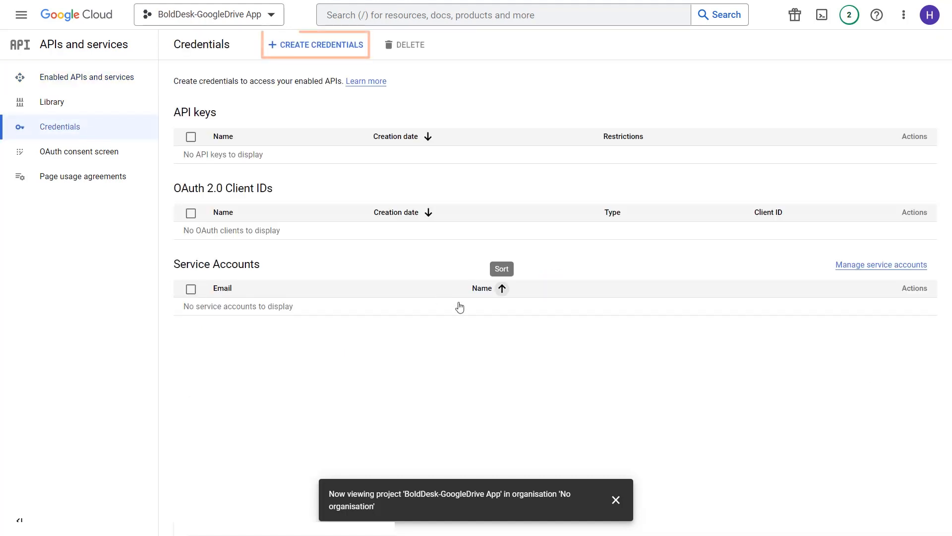
left_click(325, 55)
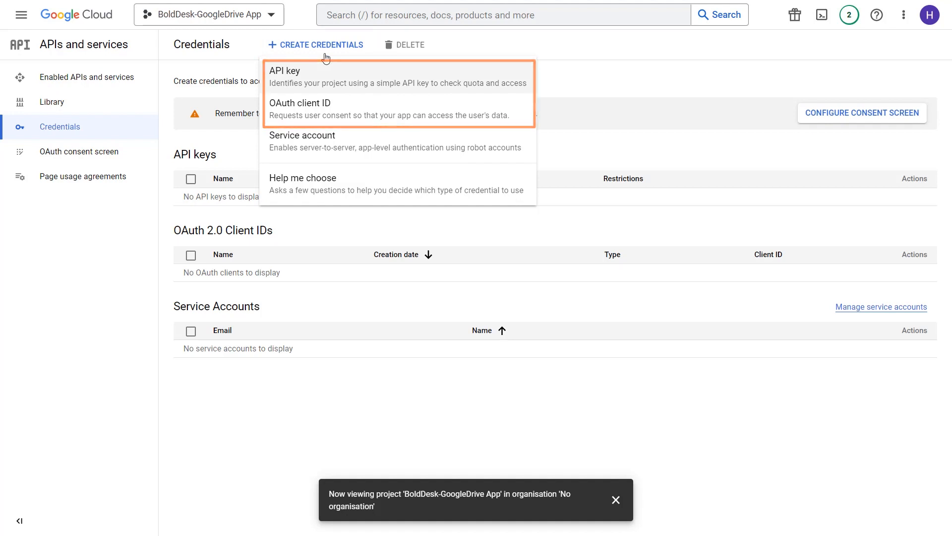
left_click(327, 85)
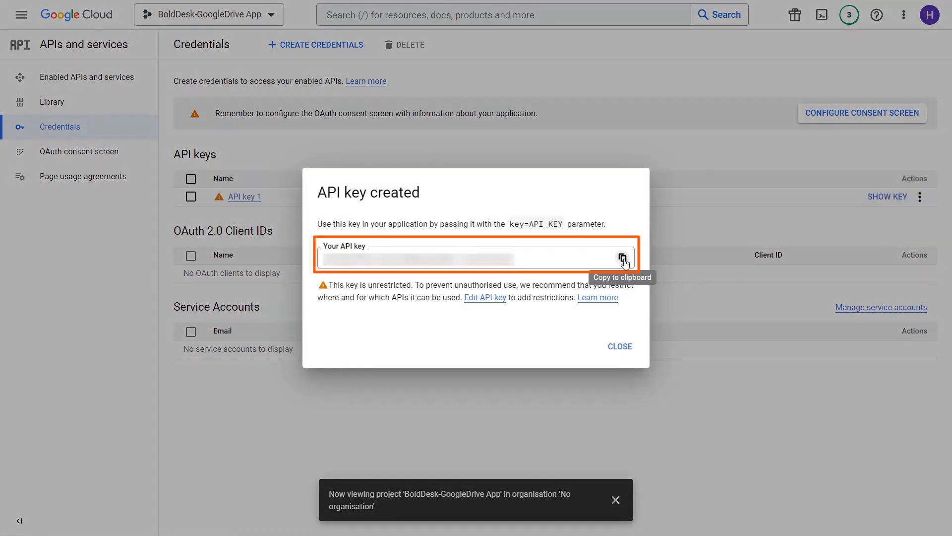
left_click(623, 258)
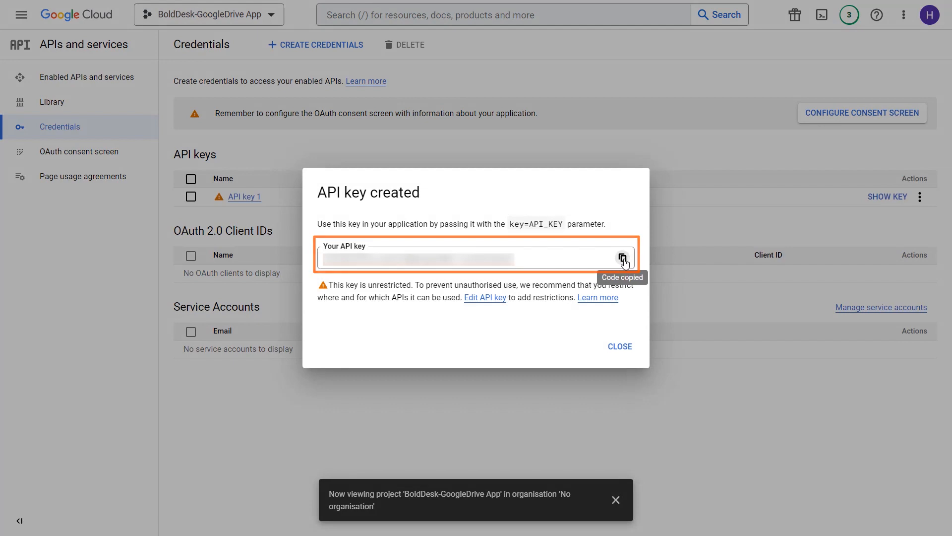
left_click(620, 346)
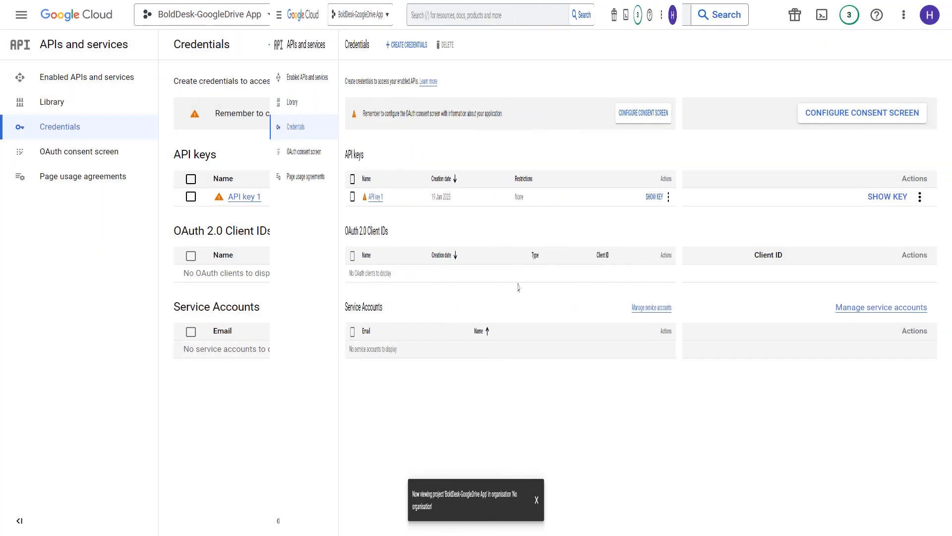
Start an OAuth client ID and create the consent screen it requires with the External user type.
left_click(334, 56)
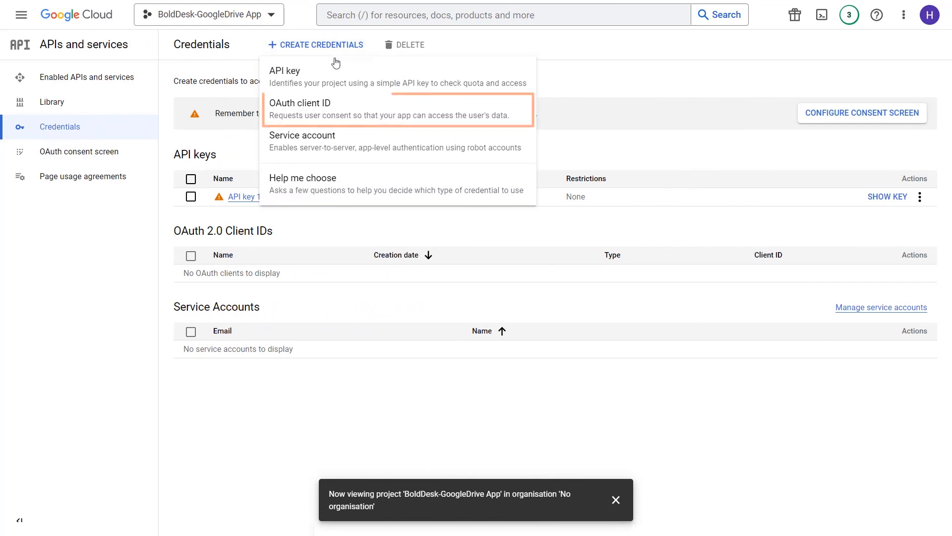
left_click(352, 119)
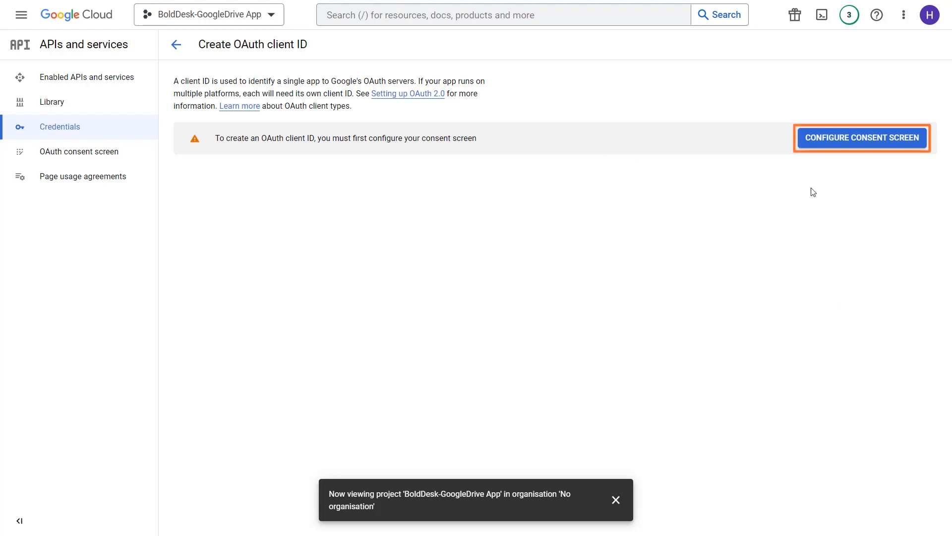
left_click(858, 147)
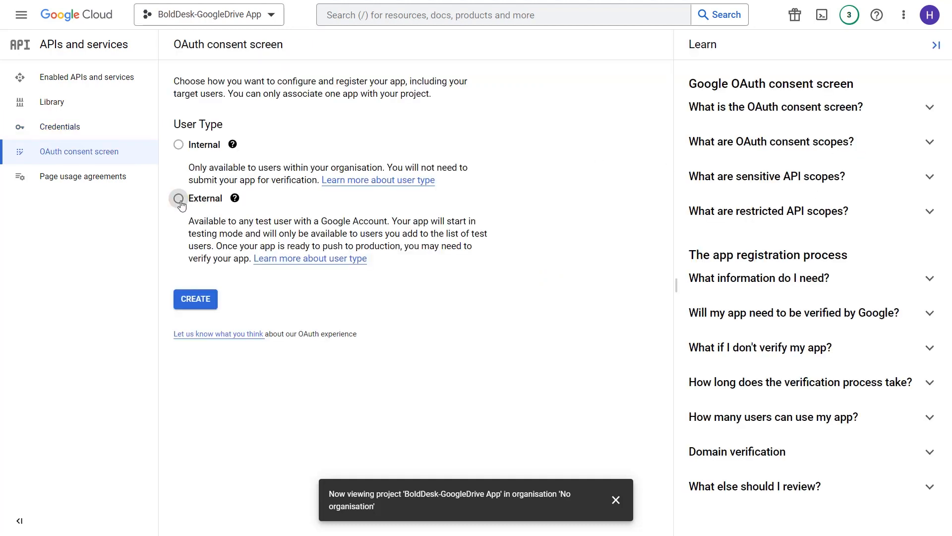
left_click(179, 199)
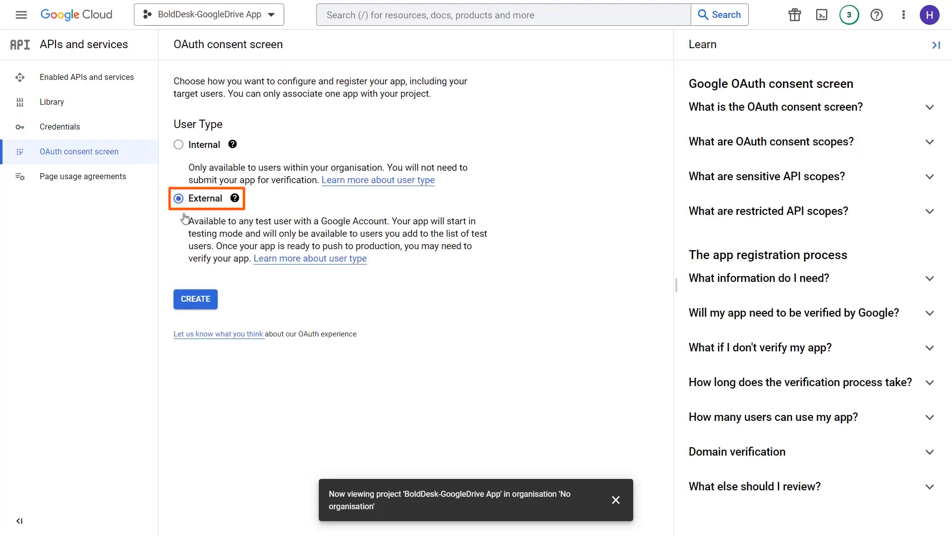
left_click(203, 302)
Enter BoldDesk-GoogleDrive App as the consent screen's app name and choose the user support email.
key("ctrl+v")
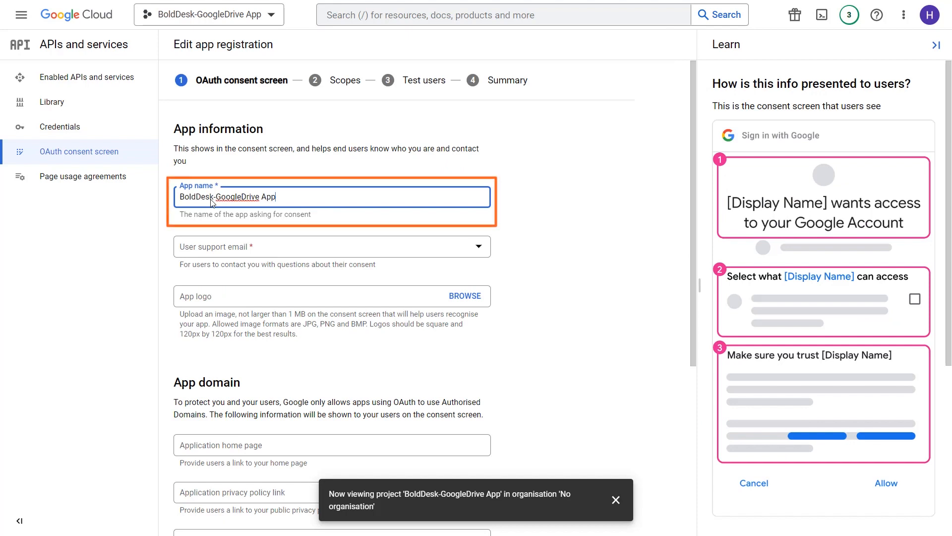
left_click(231, 248)
left_click(229, 259)
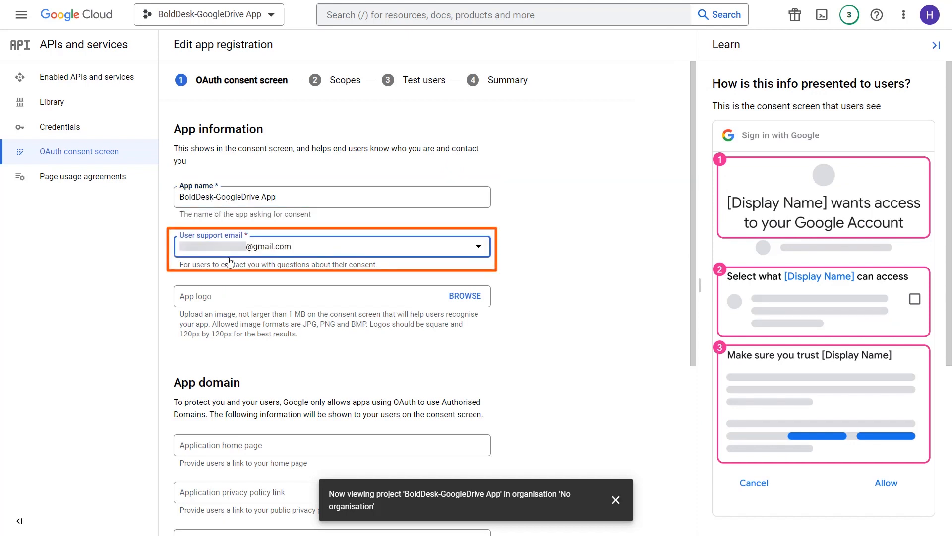
Add bolddesk.com as an authorised domain, fill in the developer contact email and save the consent screen details.
scroll(365, 327, "down", 5)
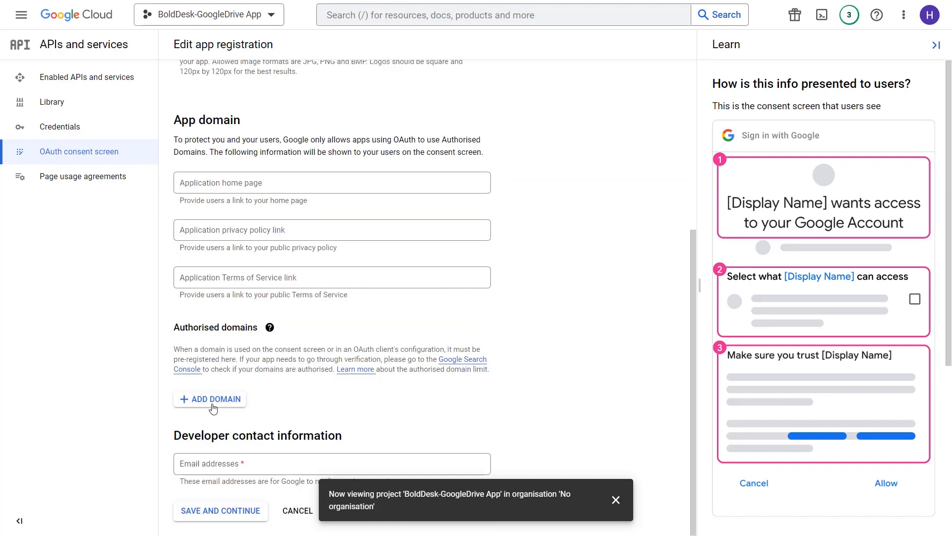
left_click(213, 408)
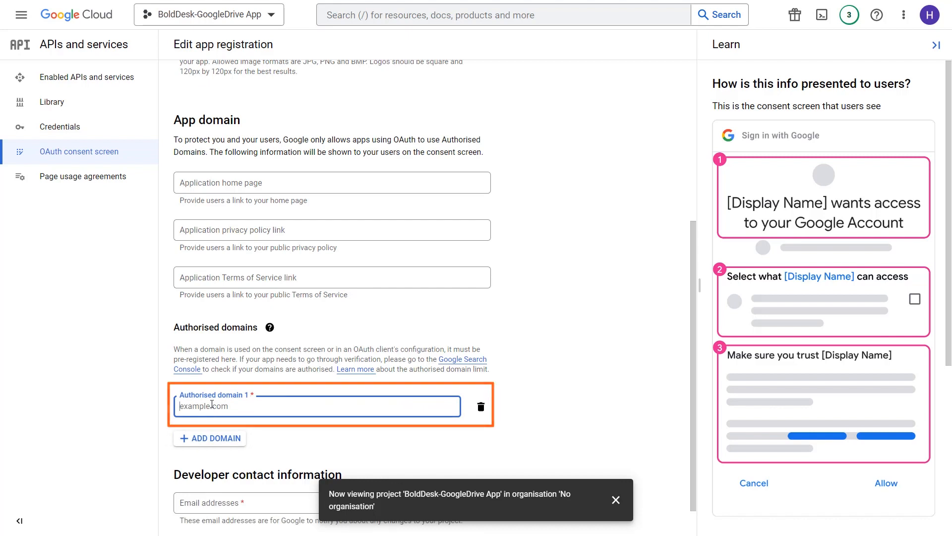
key("ctrl+v")
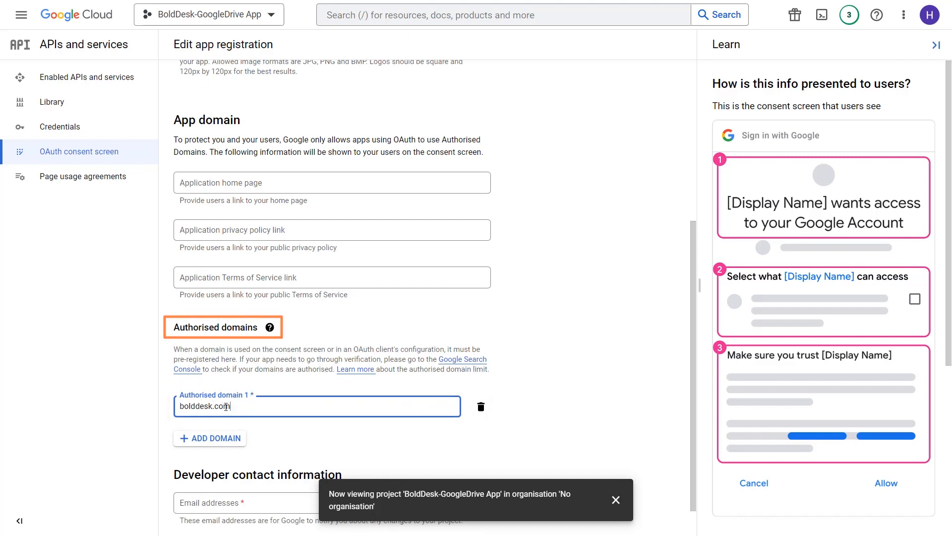
scroll(226, 407, "down", 1)
left_click(241, 462)
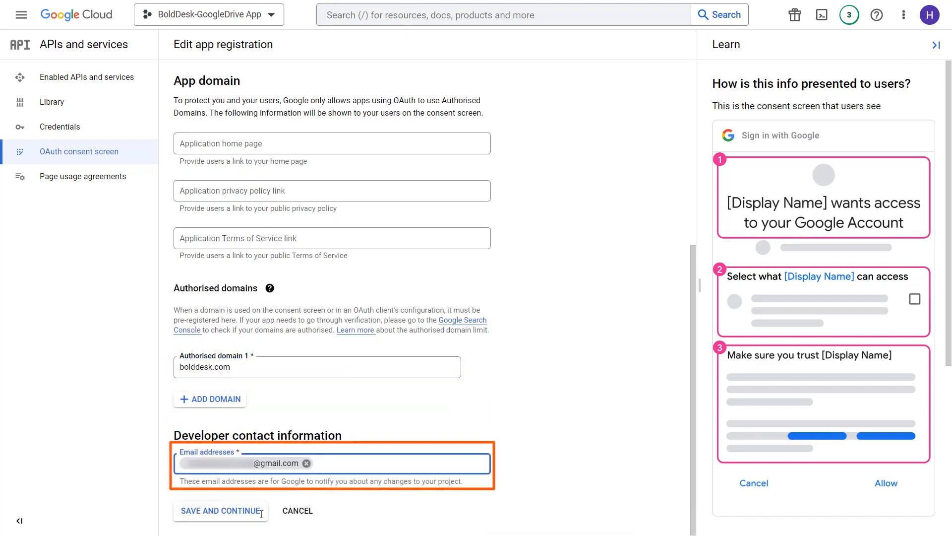
left_click(227, 518)
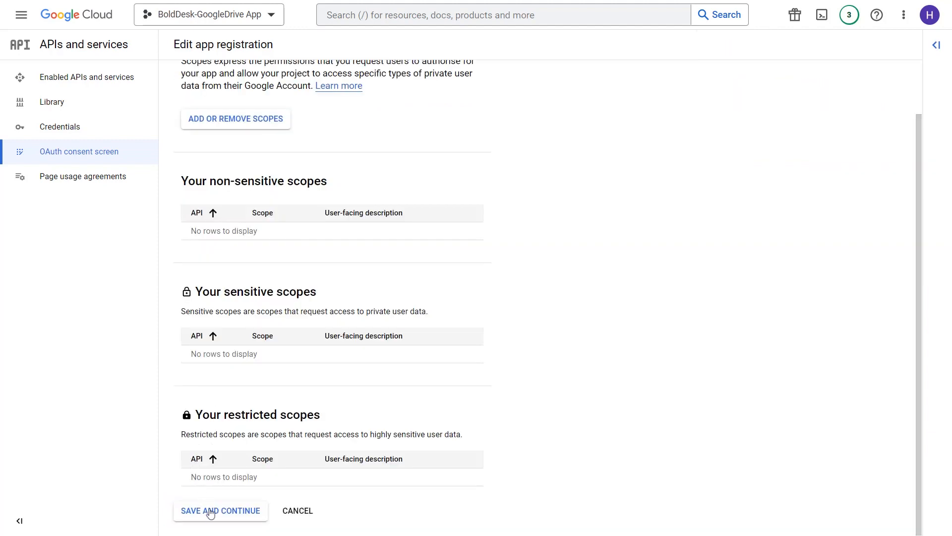
Leave the scopes empty, then add two test users by their email addresses and save them.
left_click(211, 514)
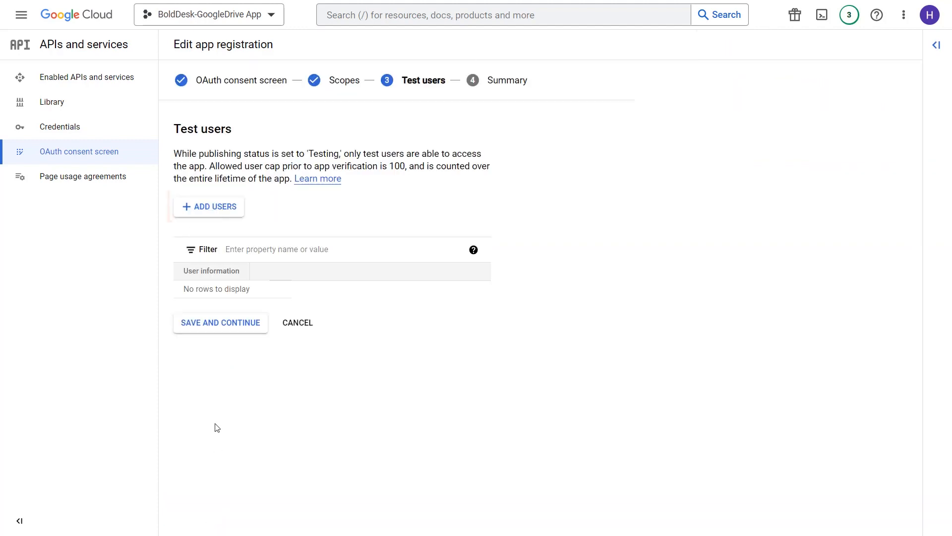
left_click(208, 208)
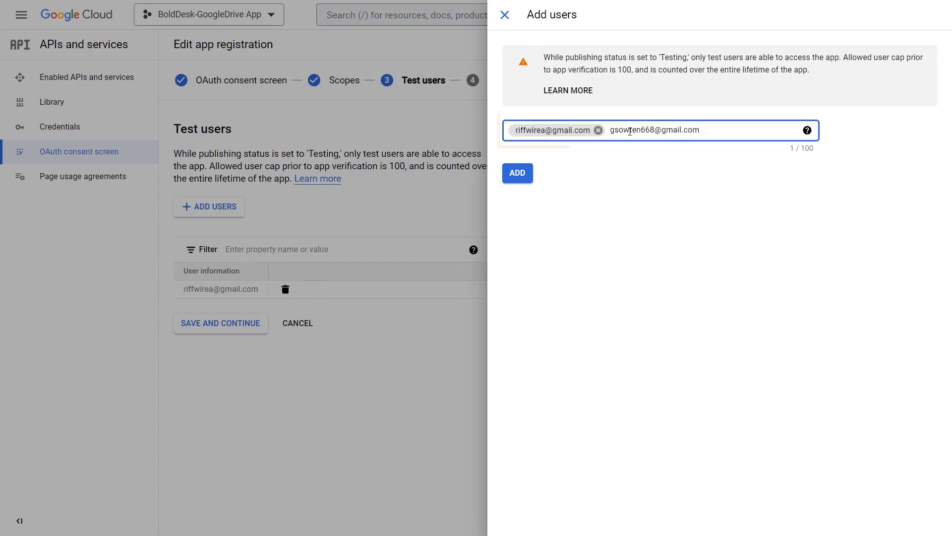
left_click(515, 178)
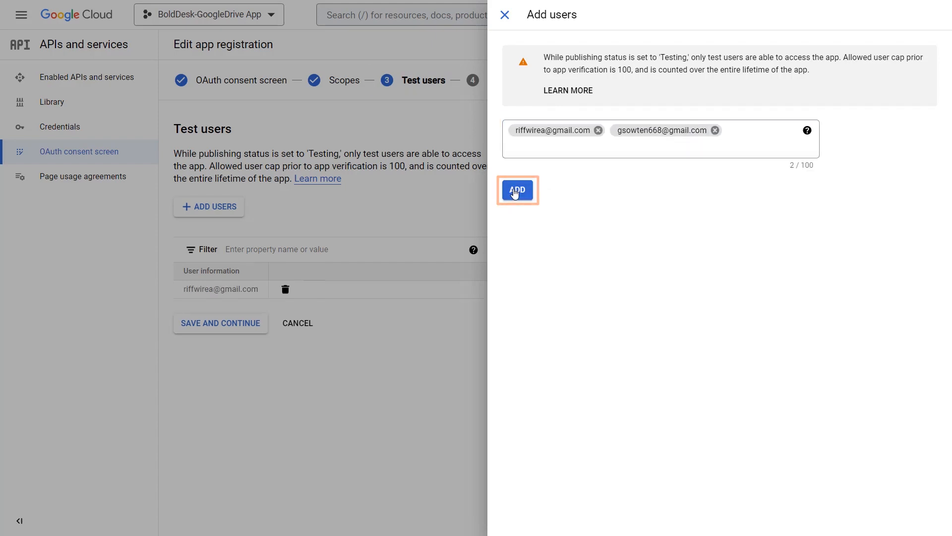
left_click(516, 190)
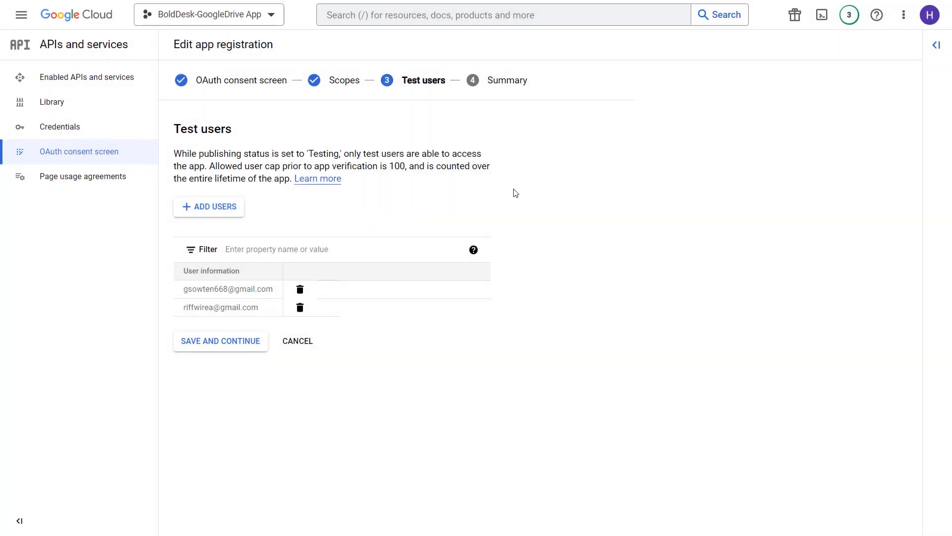
left_click(229, 346)
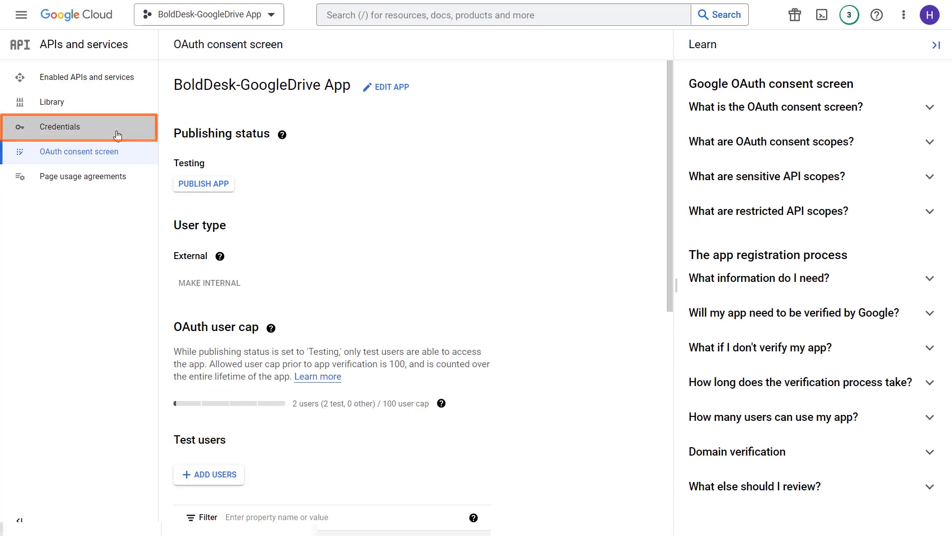
Start a new OAuth client ID with application type Web application and name it BoldDesk Client.
left_click(118, 136)
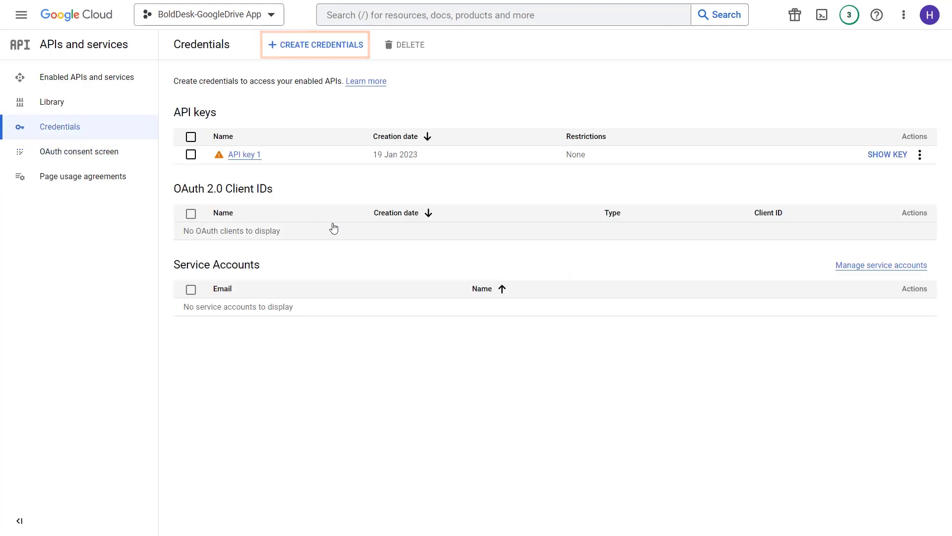
left_click(323, 47)
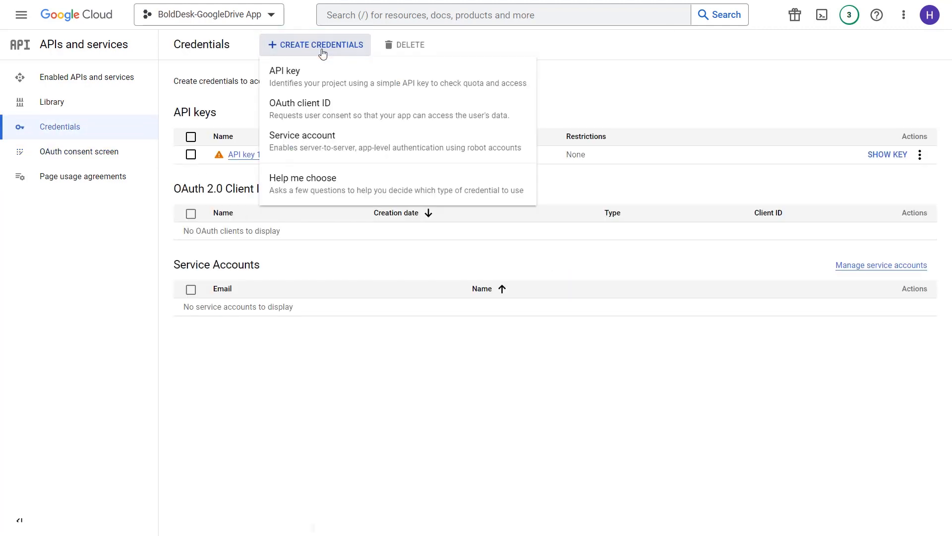
left_click(325, 119)
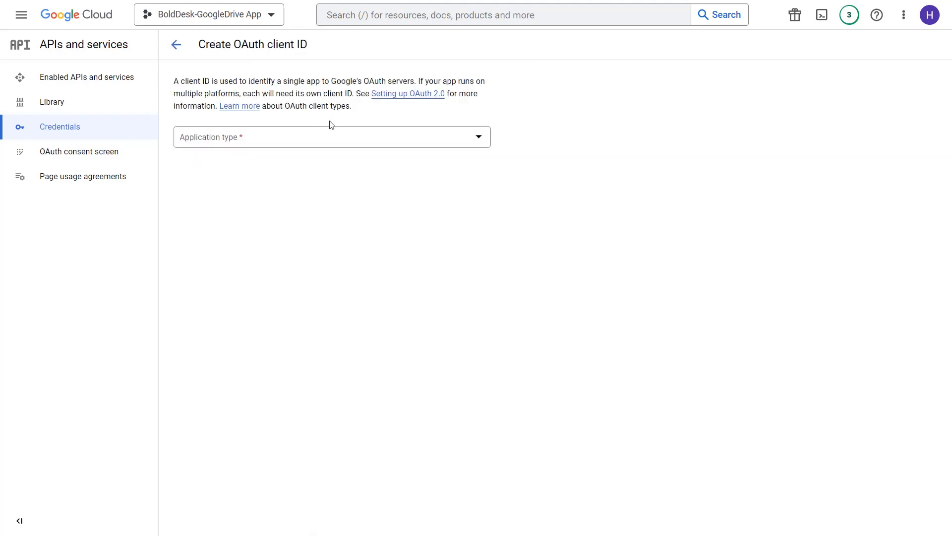
left_click(477, 139)
left_click(349, 145)
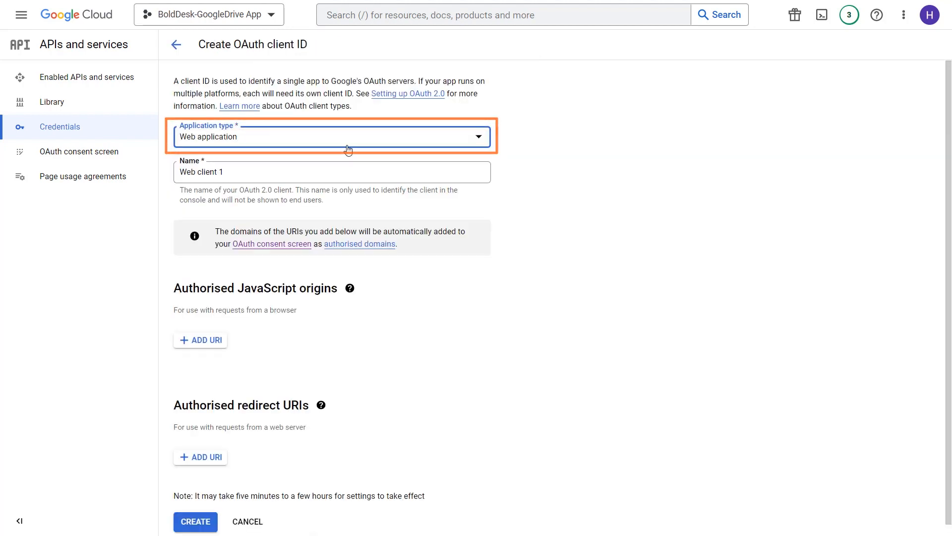
type("BoldDesk Client")
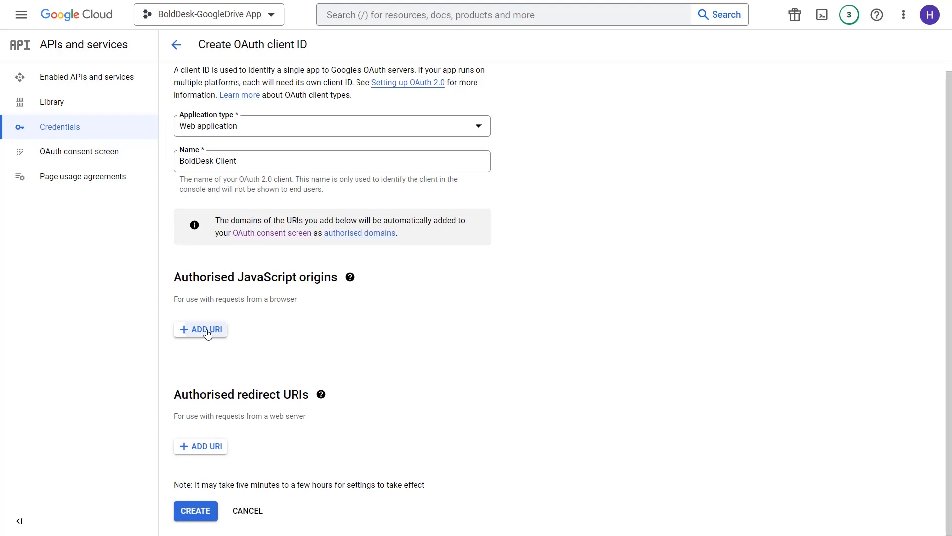
Add the BoldDesk site address as authorised JavaScript origin and redirect URI, create the OAuth client and copy its client ID.
left_click(208, 329)
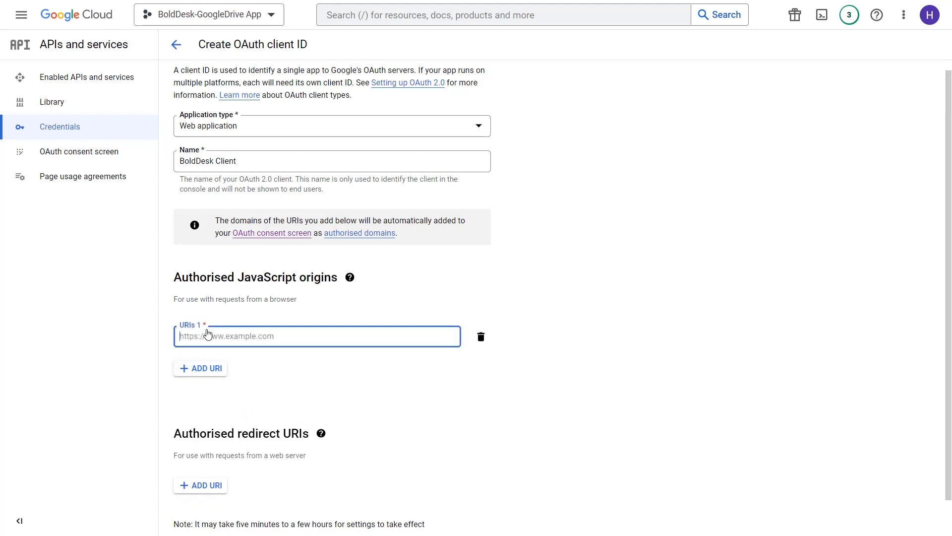
key("ctrl+v")
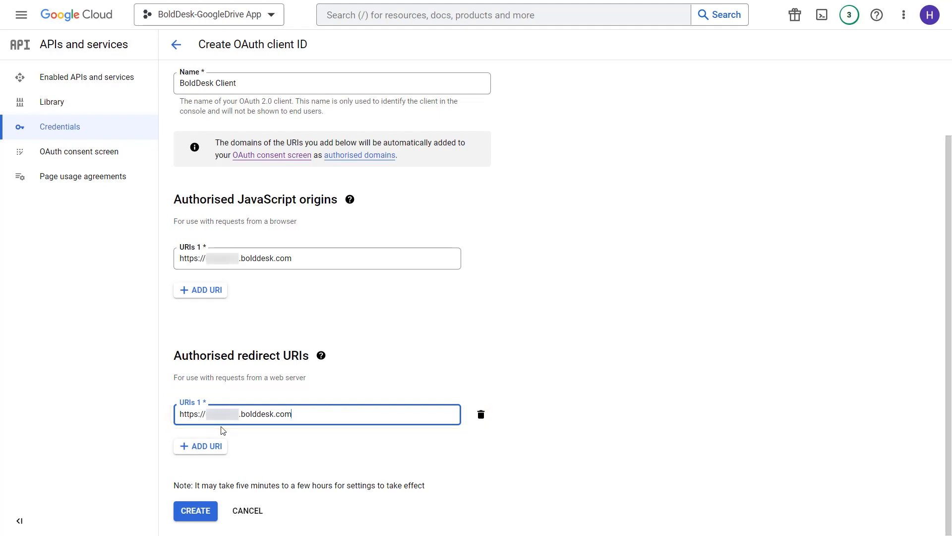
left_click(211, 512)
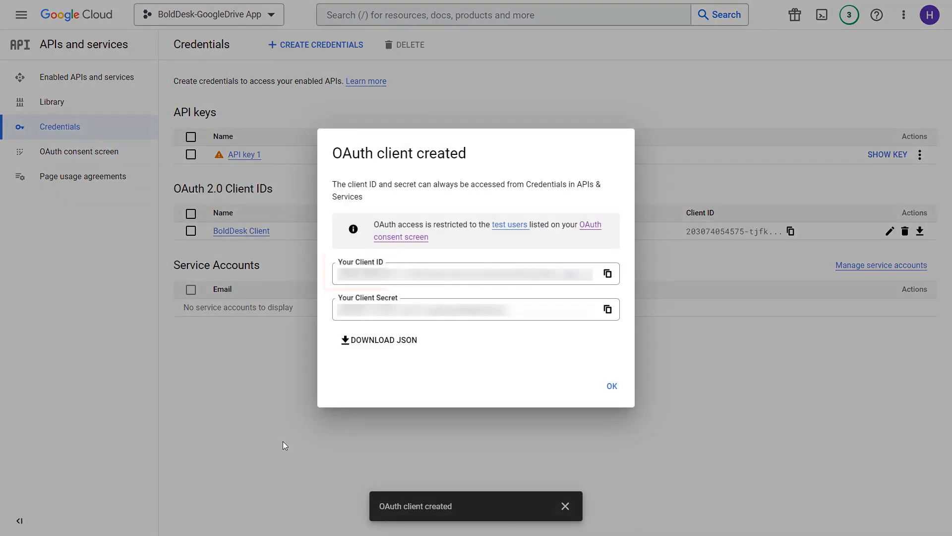
left_click(608, 276)
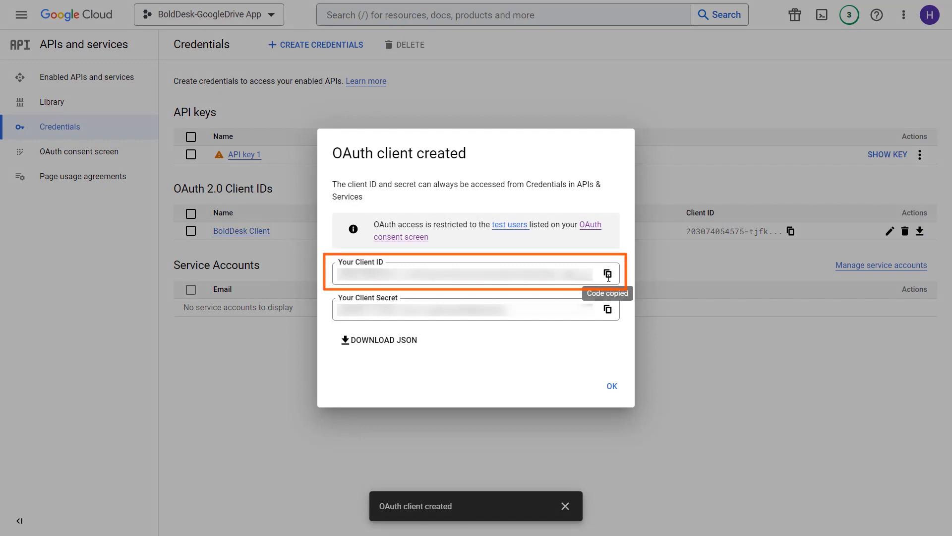
left_click(603, 386)
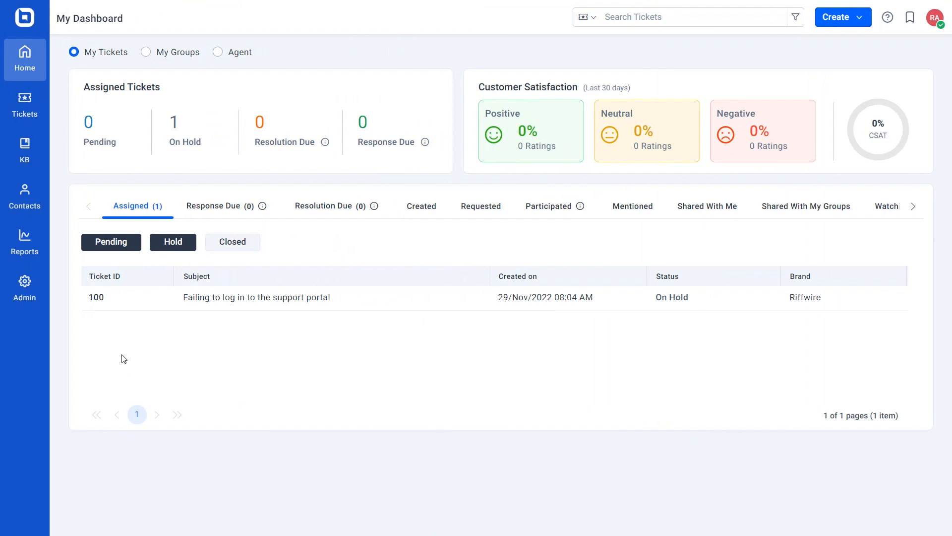
Switch to BoldDesk, find the Google Drive app in the admin Marketplace by searching google drive, and start its installation.
left_click(34, 296)
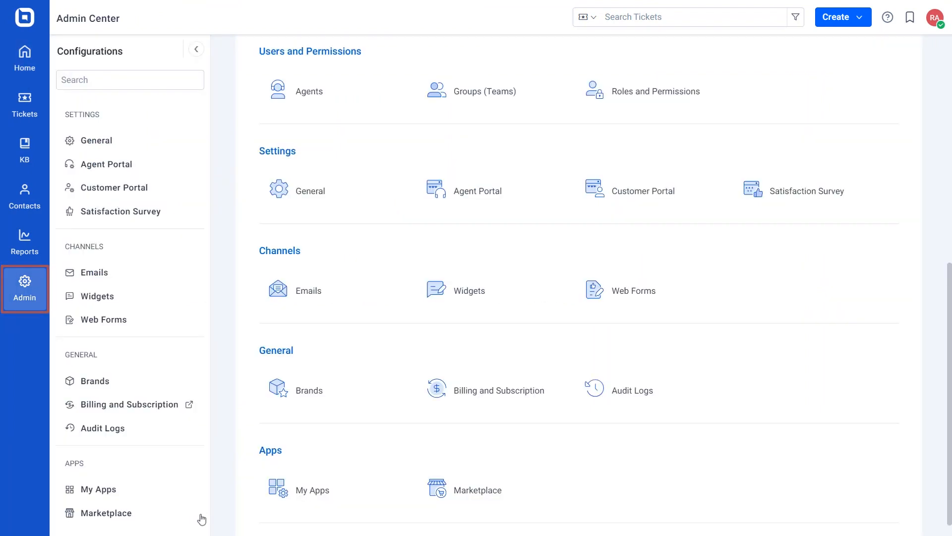
left_click(132, 515)
left_click(845, 107)
type("google drive")
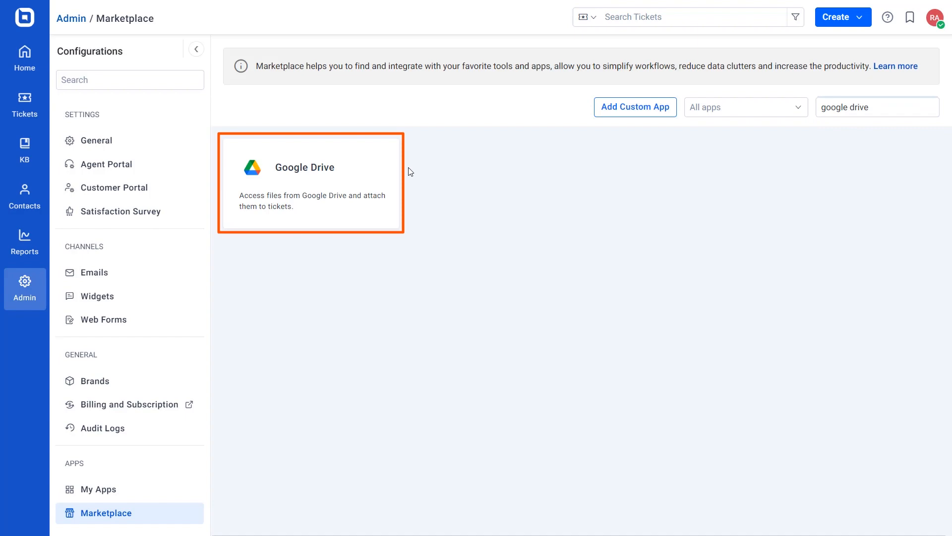
left_click(344, 182)
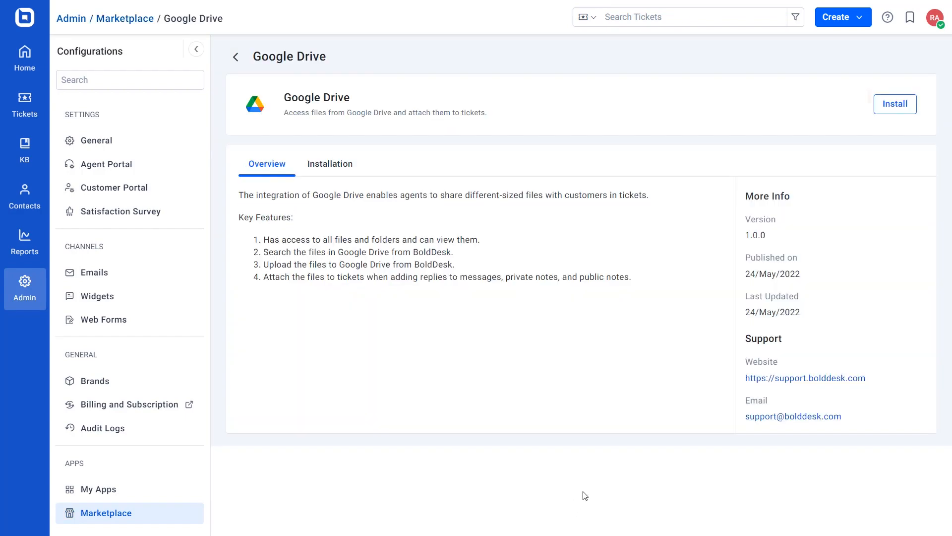
left_click(890, 112)
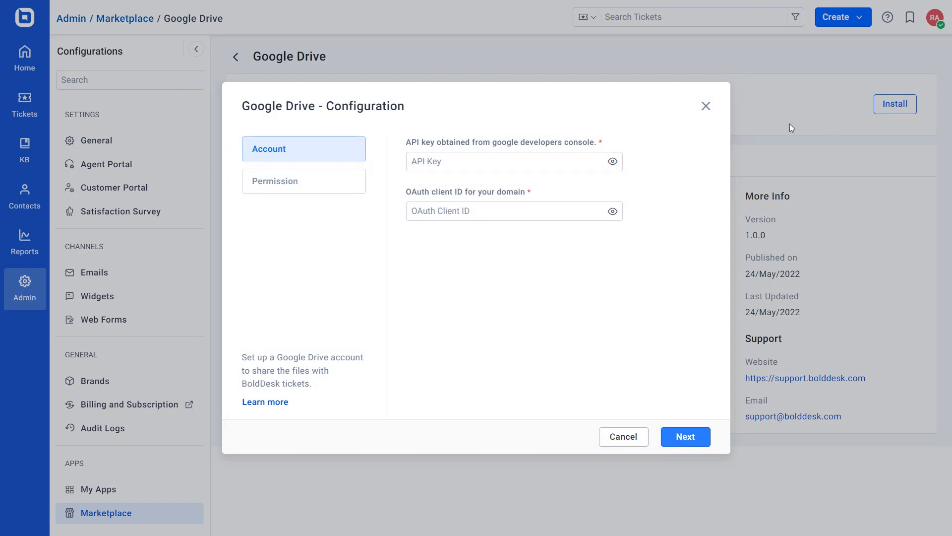
Paste the Google API key and the OAuth client ID into the Google Drive account configuration and continue to the permissions.
left_click(469, 160)
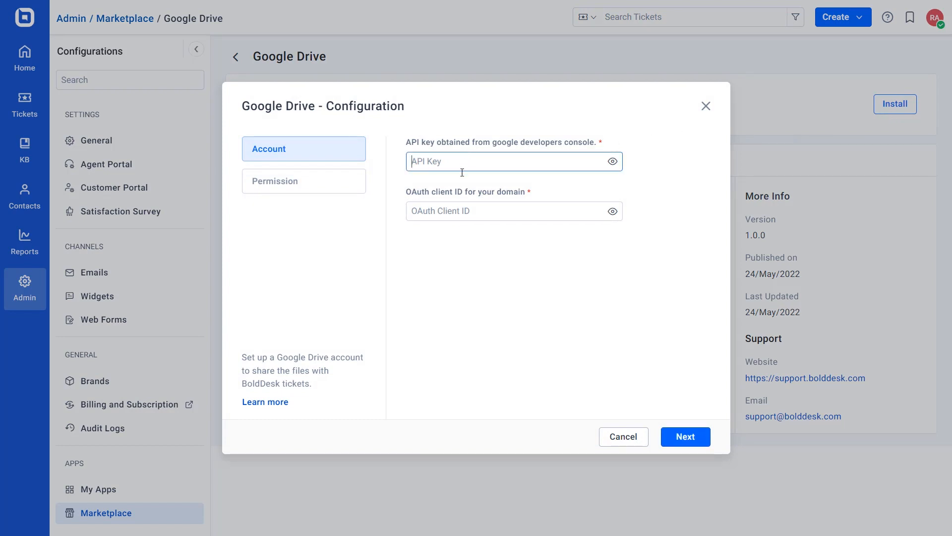
key("ctrl+v")
key("Tab")
key("ctrl+v")
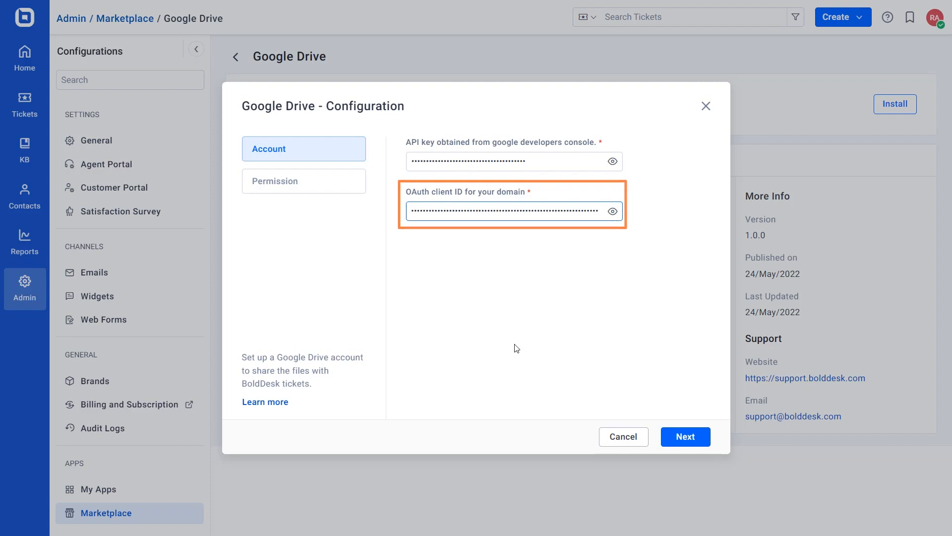
left_click(695, 436)
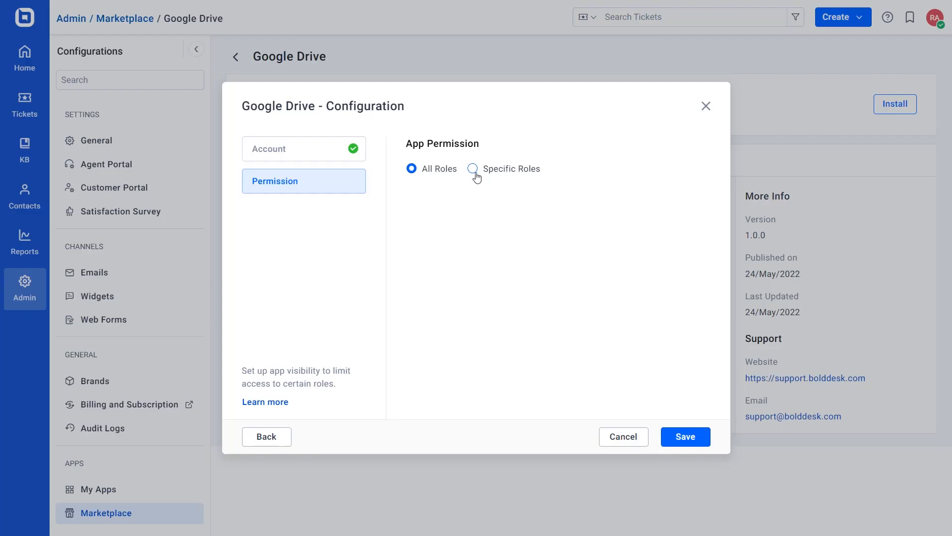
Limit the app permission to the specific roles Account Owner, Support Administrator, Support Manager and Agent, and save the configuration.
left_click(475, 171)
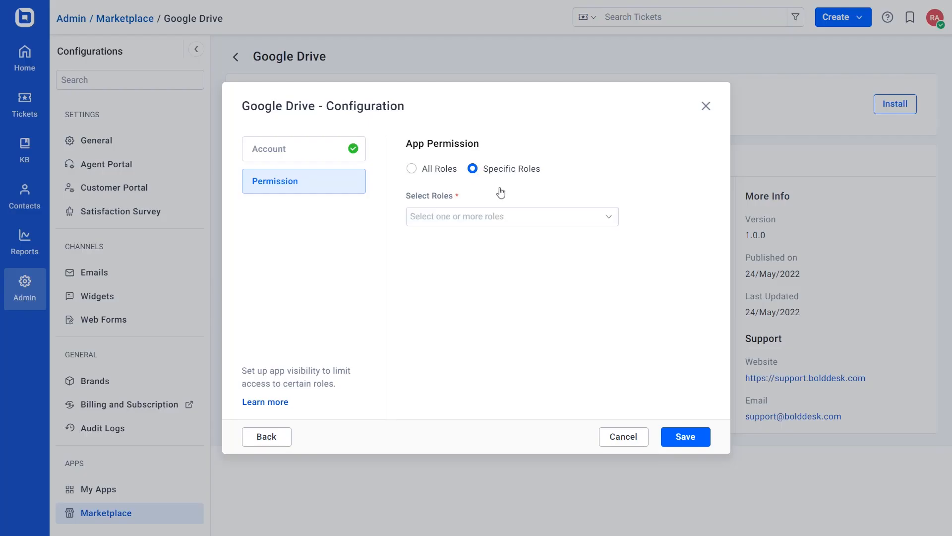
left_click(555, 224)
left_click(459, 271)
left_click(437, 292)
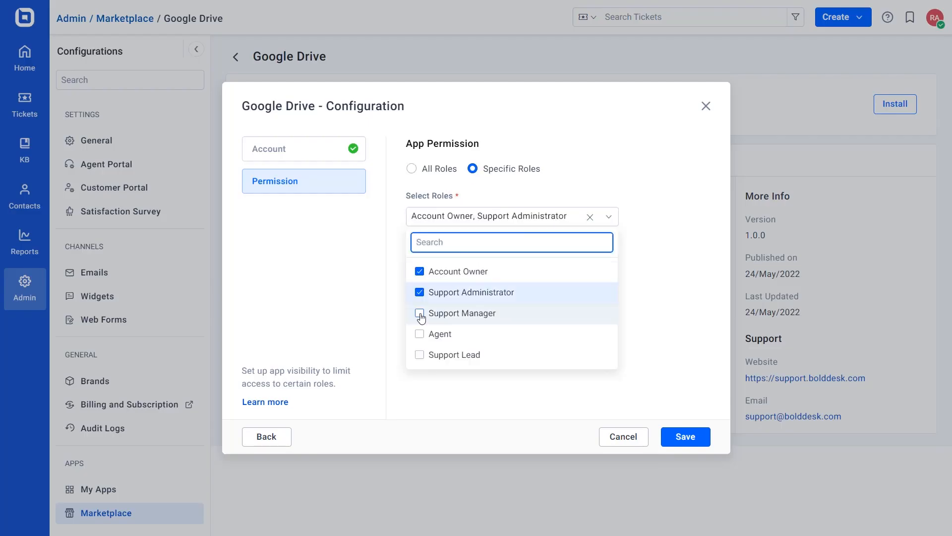
left_click(420, 313)
left_click(420, 337)
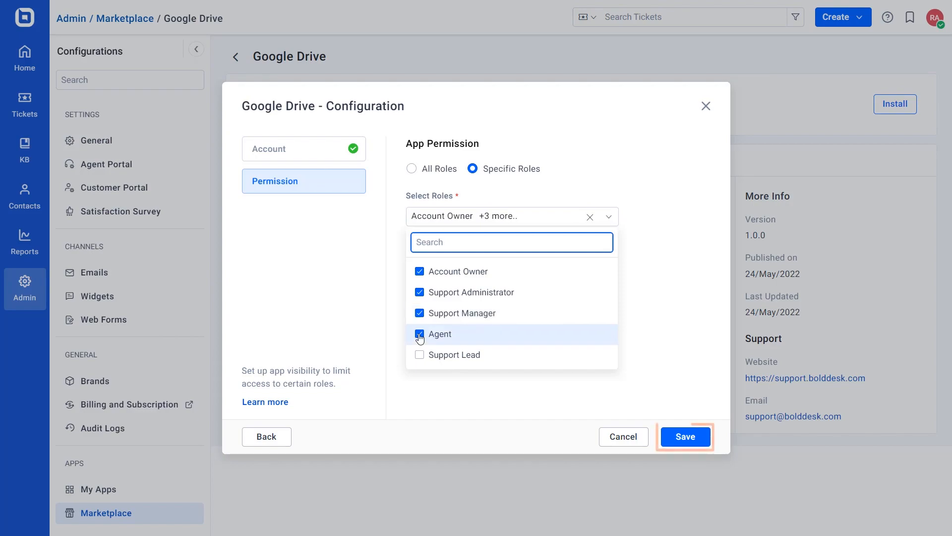
left_click(681, 442)
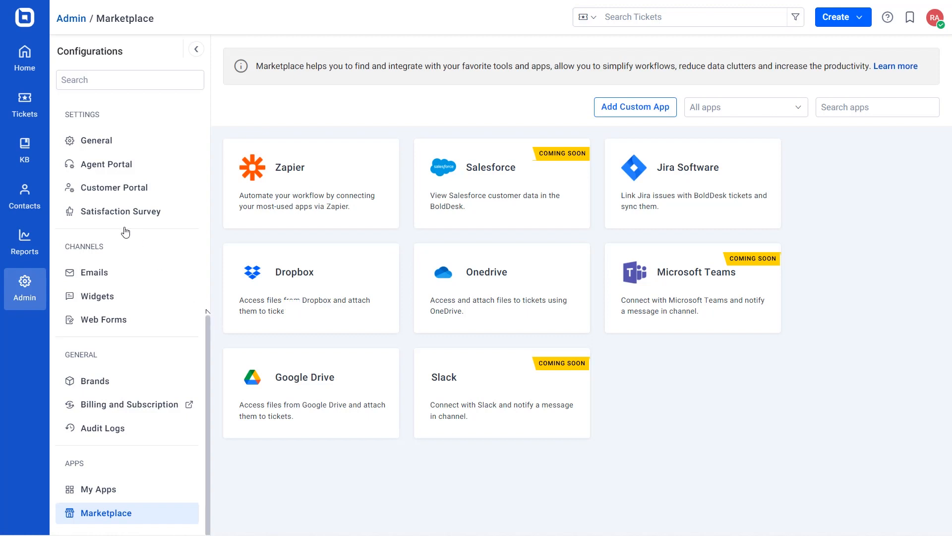
Open the ticket "No access to the support portal" from all tickets and start a public reply.
left_click(25, 105)
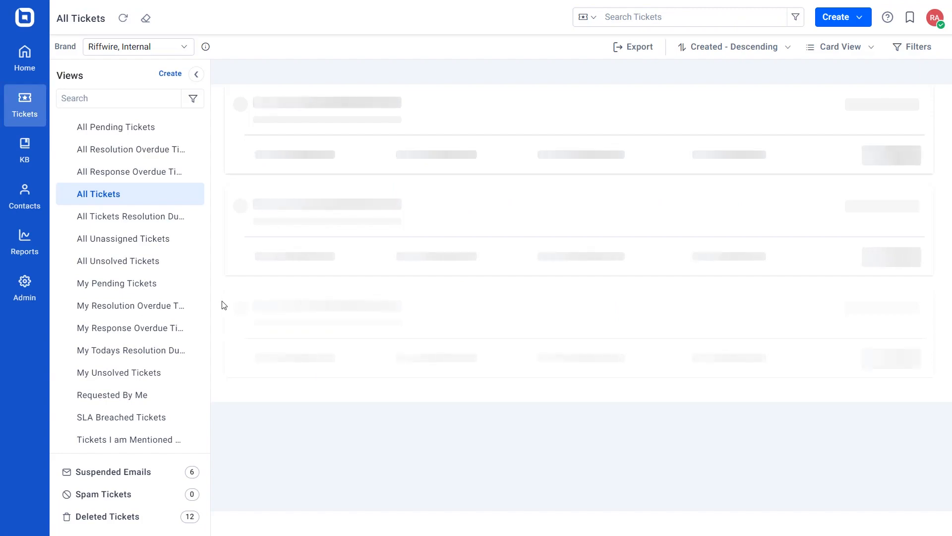
left_click(345, 212)
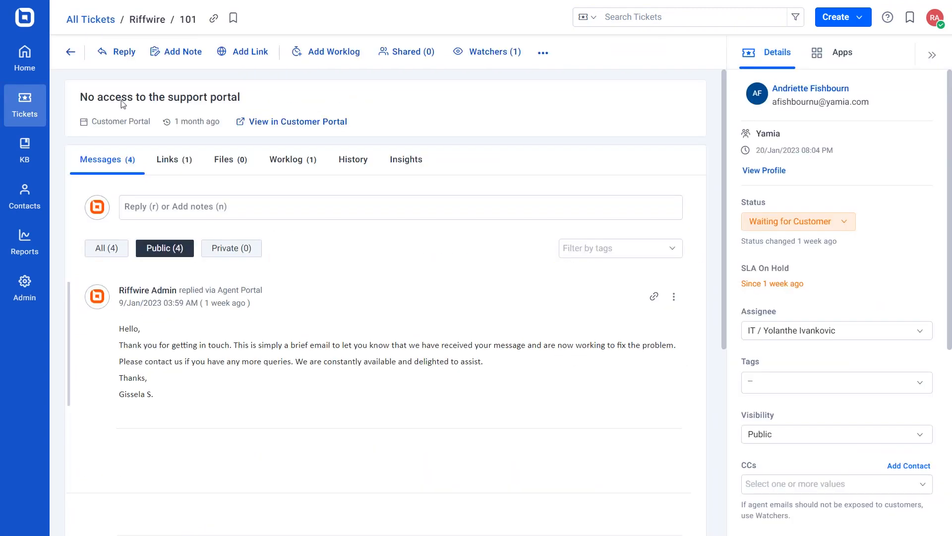
left_click(122, 66)
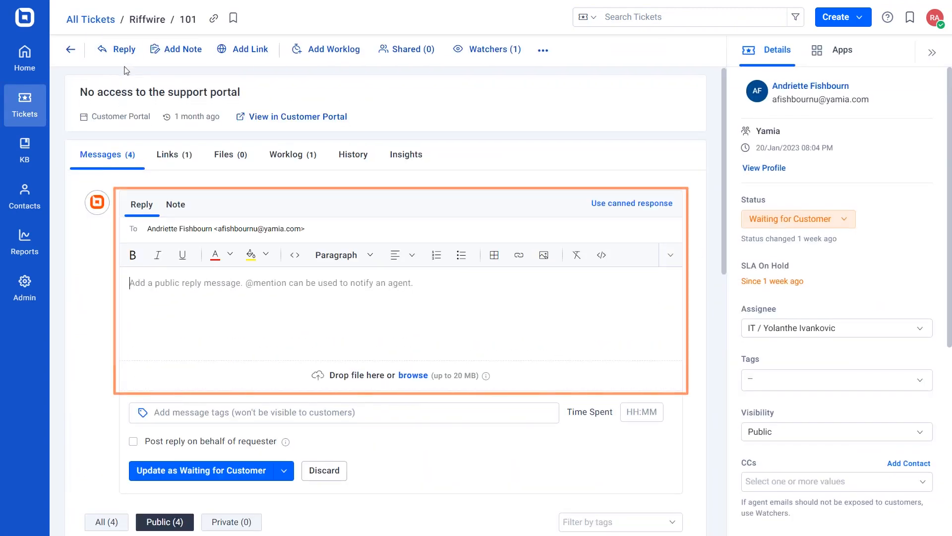
Attach Error 404 Resolution.docx from Google Drive to the reply and display the ticket's attached files.
left_click(409, 378)
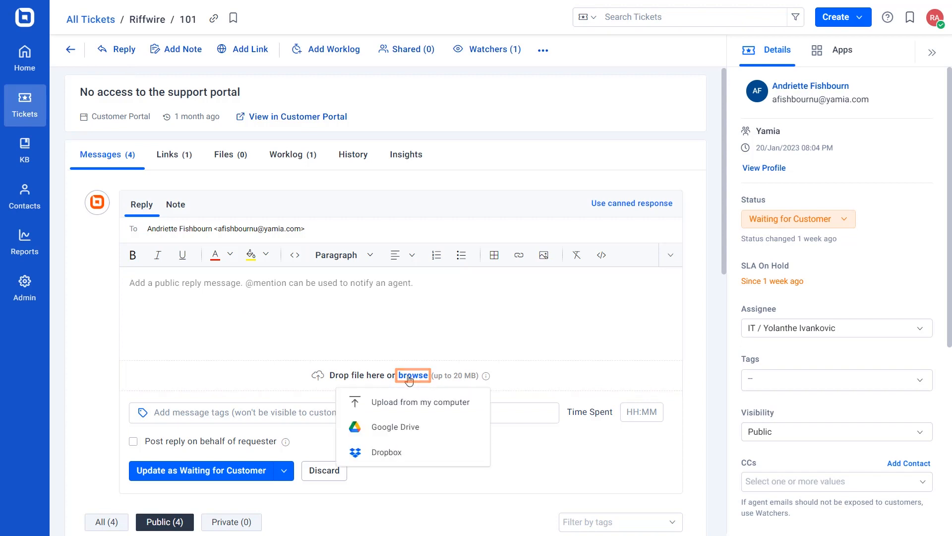
left_click(415, 428)
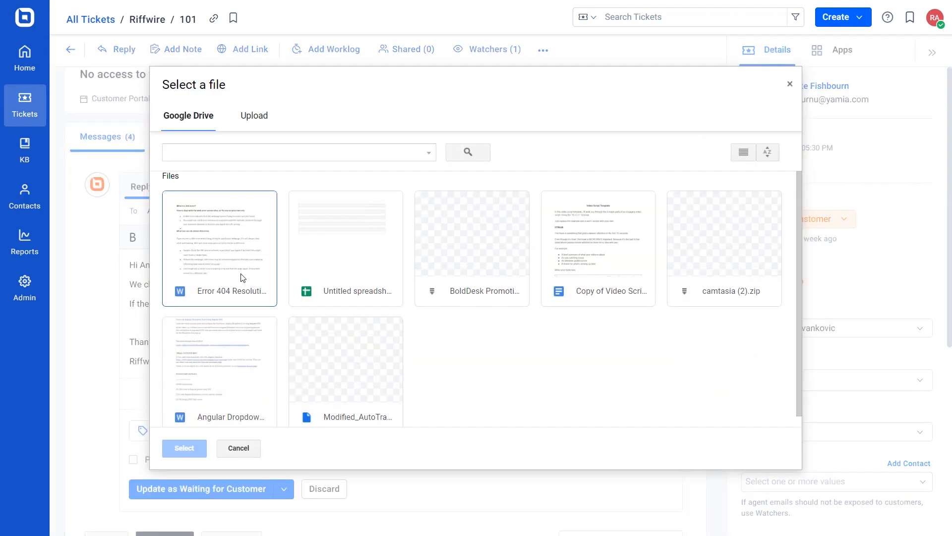
left_click(221, 256)
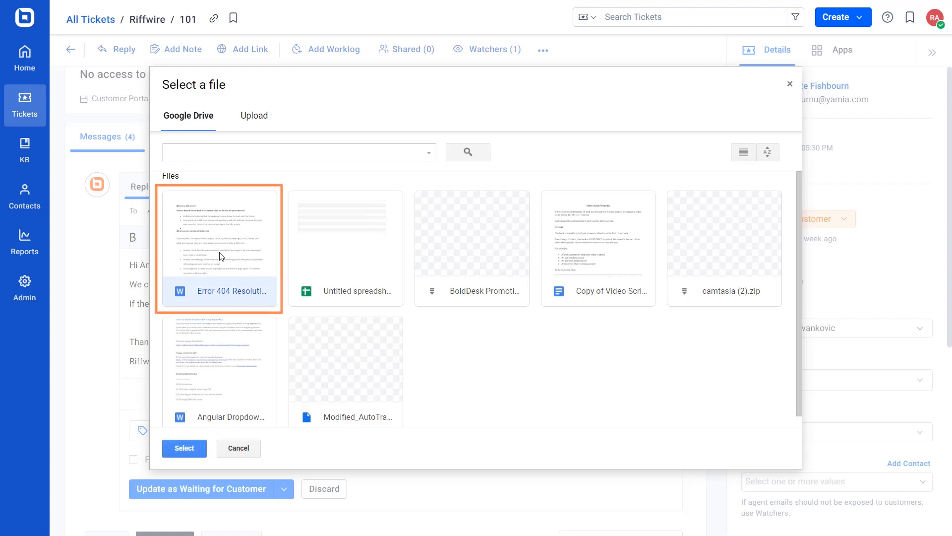
left_click(179, 452)
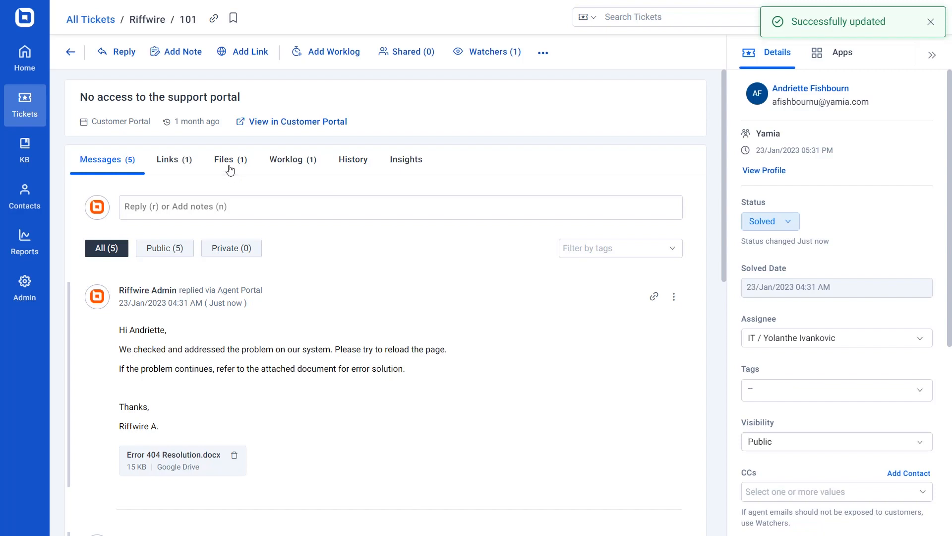
left_click(227, 168)
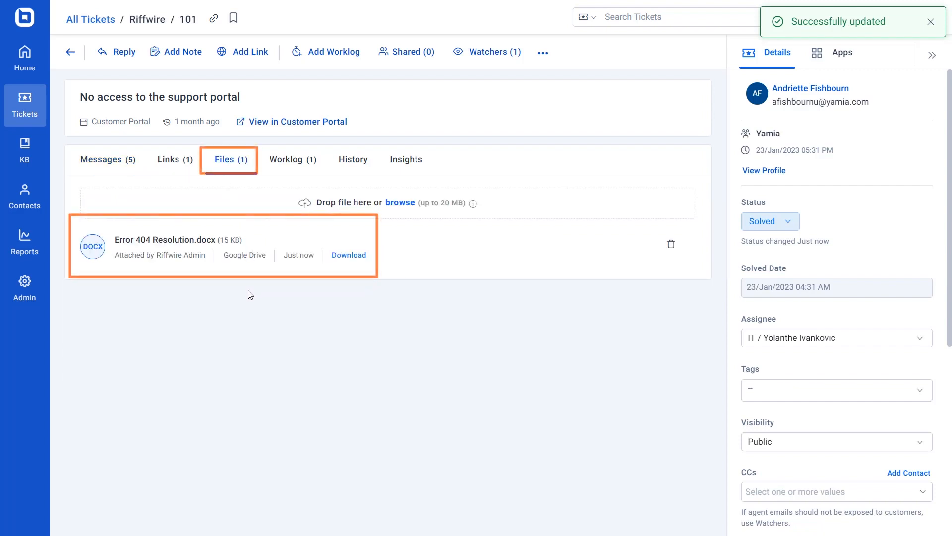